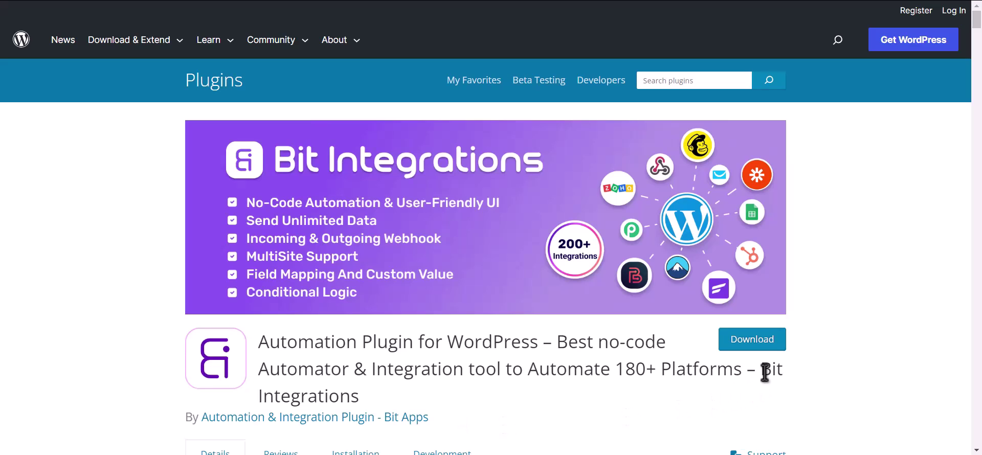
Step: Select the Bit Integrations plugin name on its WordPress.org directory page
{"action": "left_click_drag", "start_coordinate": [761, 369], "coordinate": [768, 386]}
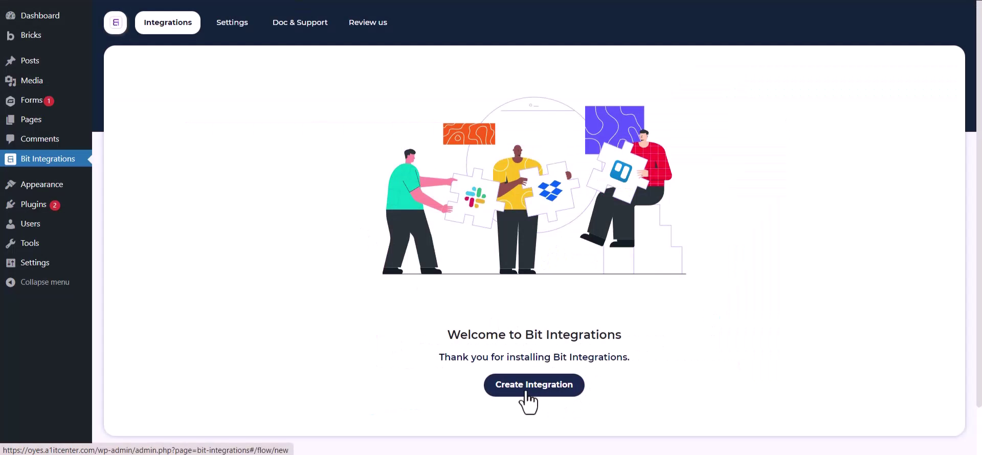
Step: Start a new integration triggered by the Gravity Forms Contact Us form
{"action": "left_click", "coordinate": [523, 390]}
{"action": "left_click", "coordinate": [378, 97]}
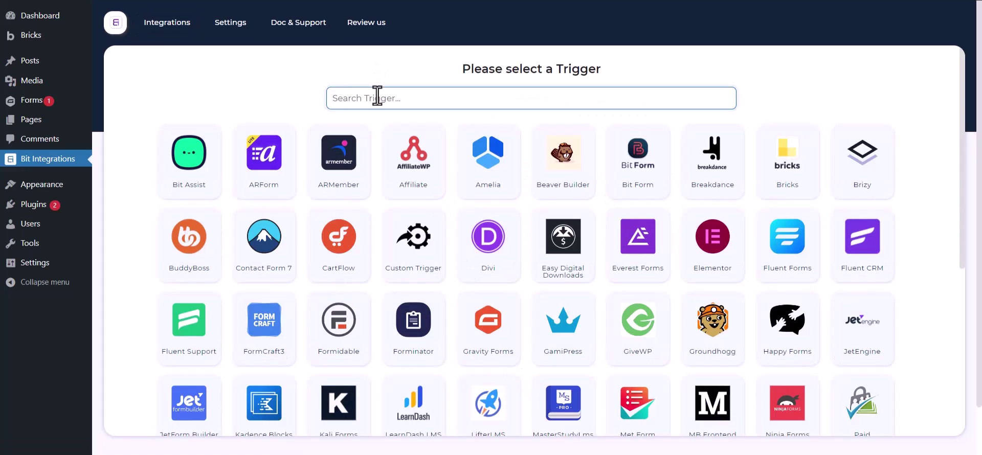
{"action": "type", "text": "gravi"}
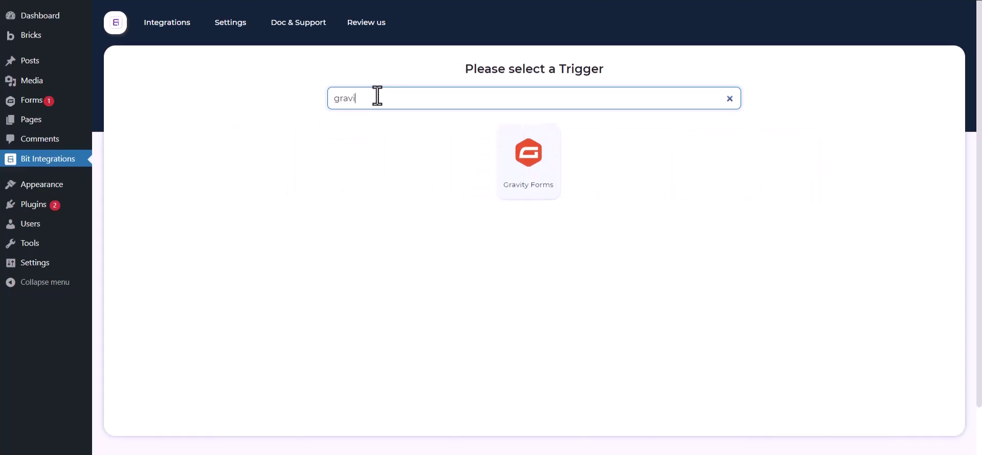
{"action": "type", "text": "ty forms"}
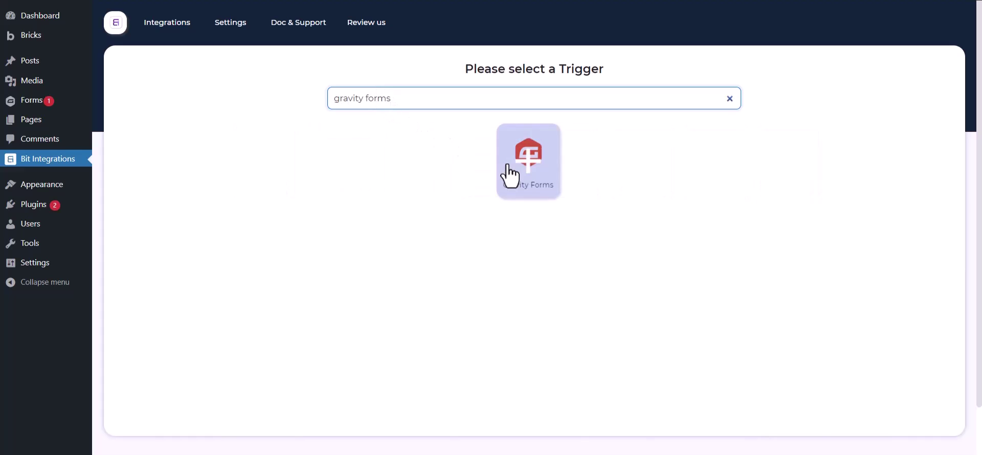
{"action": "left_click", "coordinate": [510, 172]}
{"action": "left_click", "coordinate": [530, 246]}
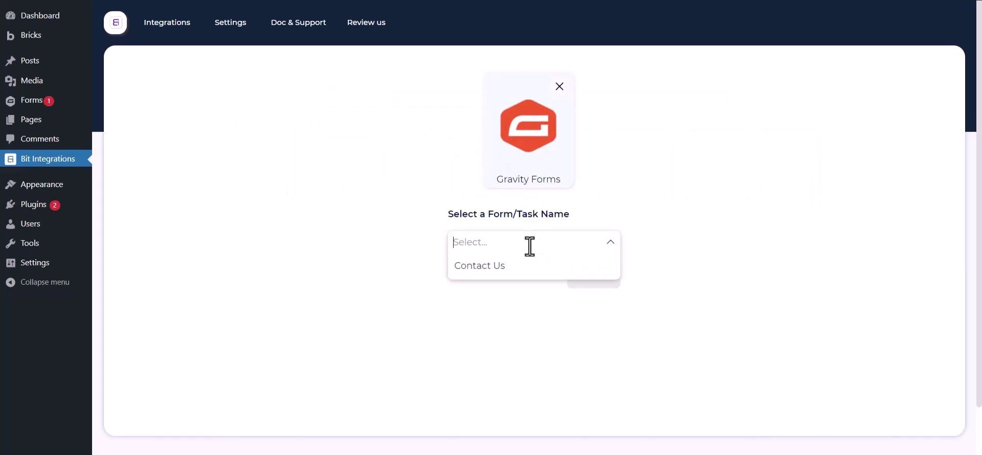
{"action": "left_click", "coordinate": [515, 267]}
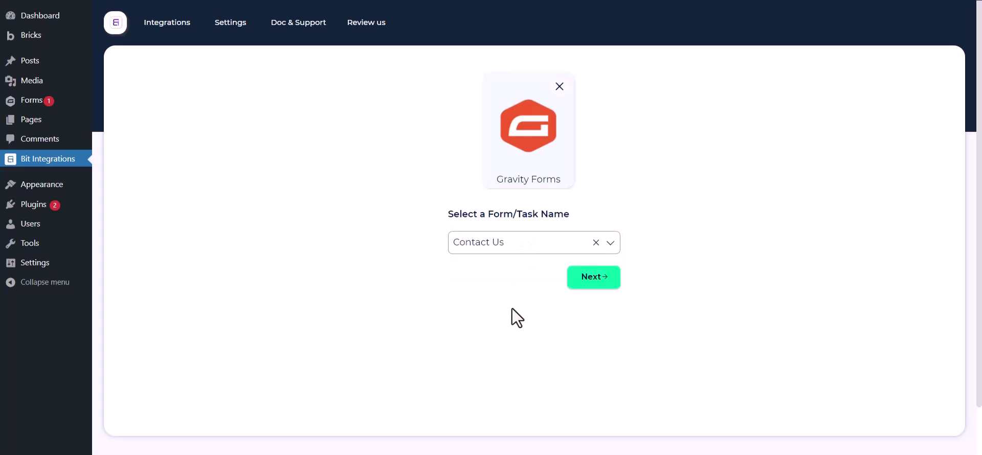
Step: Choose Web Hooks as the integration's action
{"action": "left_click", "coordinate": [599, 284]}
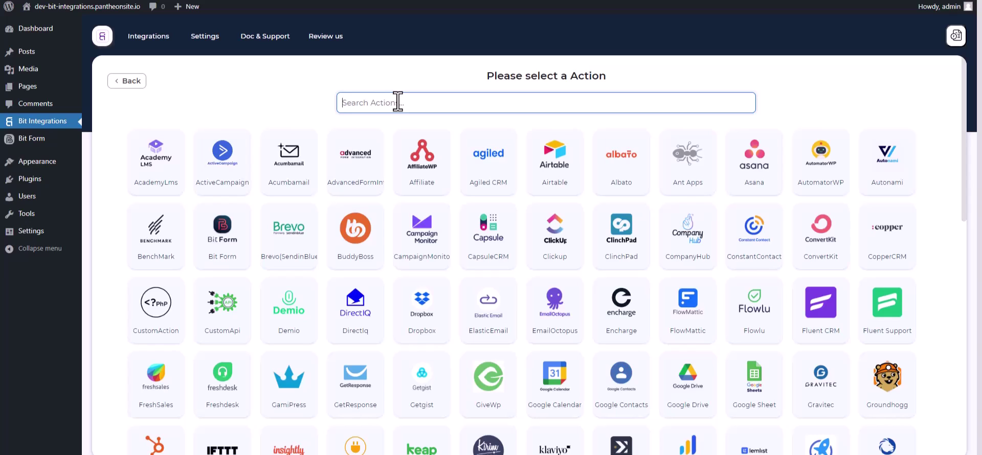
{"action": "type", "text": "web"}
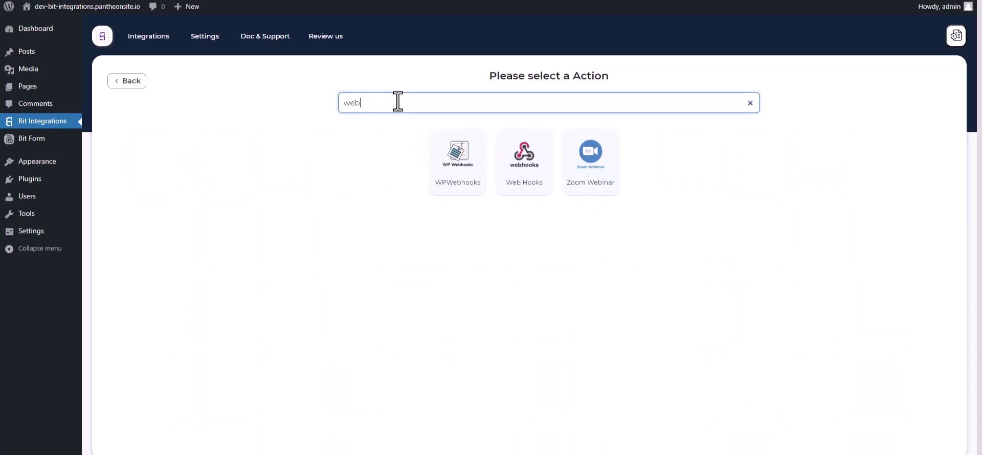
{"action": "left_click", "coordinate": [512, 164]}
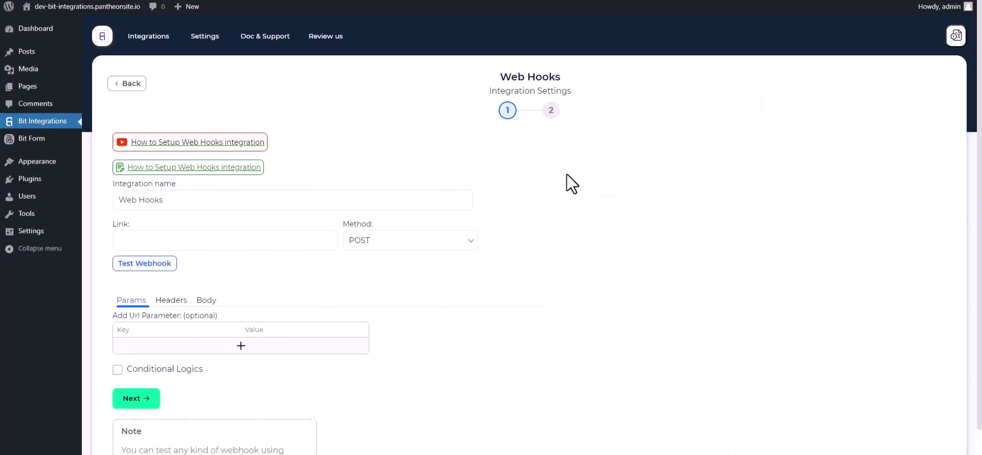
Step: Set the webhook body to Send All Data with application/json content type
{"action": "scroll", "coordinate": [302, 270], "scroll_direction": "down", "scroll_amount": 1}
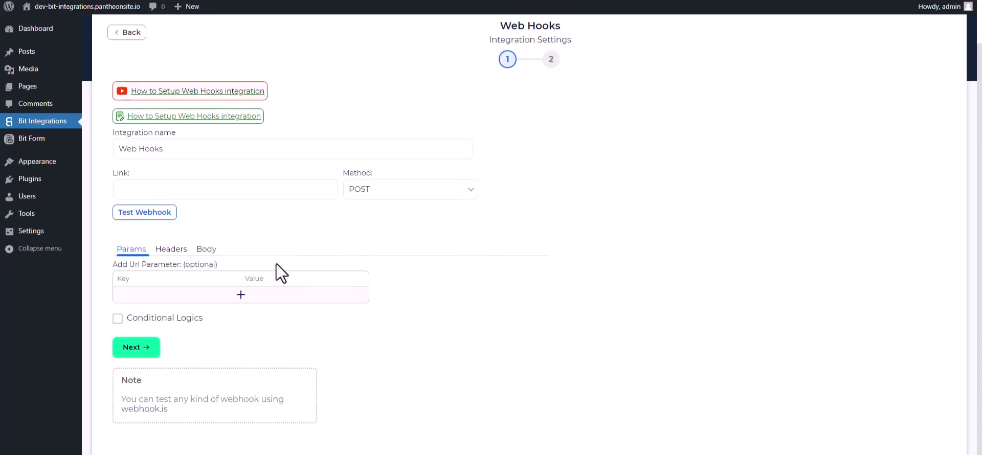
{"action": "left_click", "coordinate": [206, 251]}
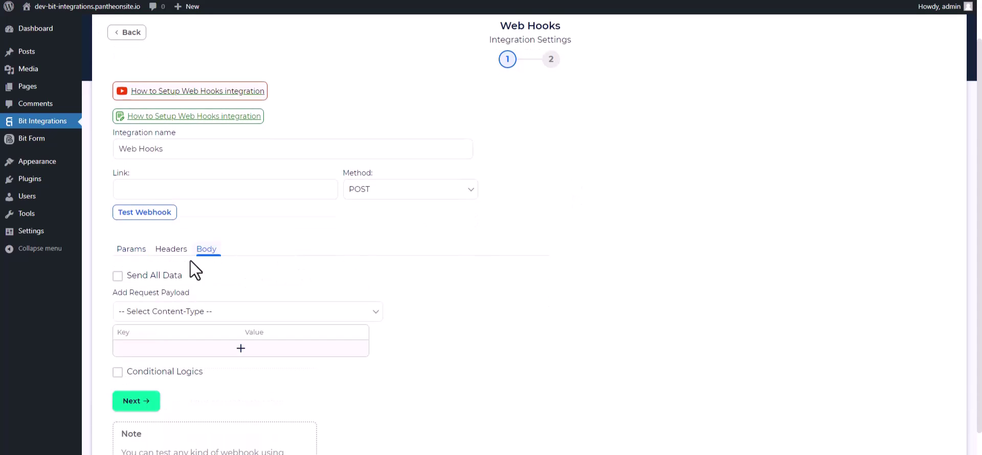
{"action": "left_click", "coordinate": [130, 276]}
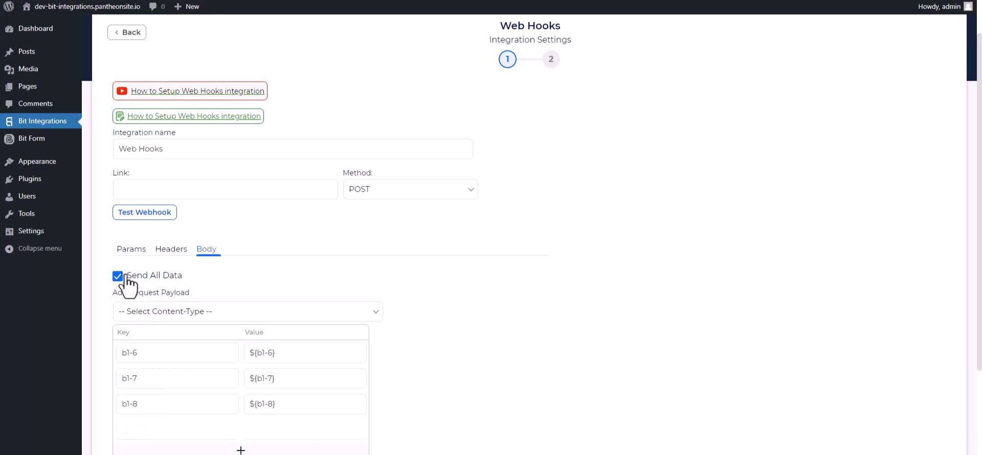
{"action": "left_click", "coordinate": [199, 314]}
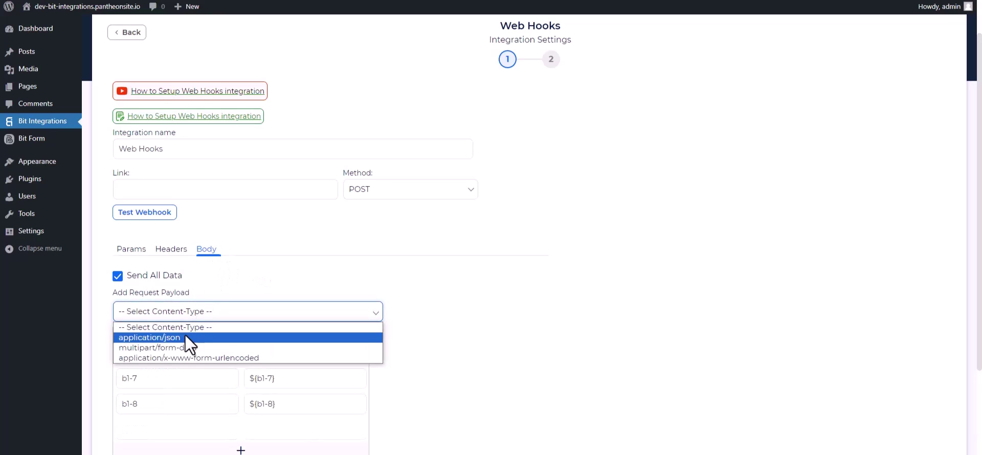
{"action": "left_click", "coordinate": [176, 339]}
{"action": "scroll", "coordinate": [342, 264], "scroll_direction": "up", "scroll_amount": 1}
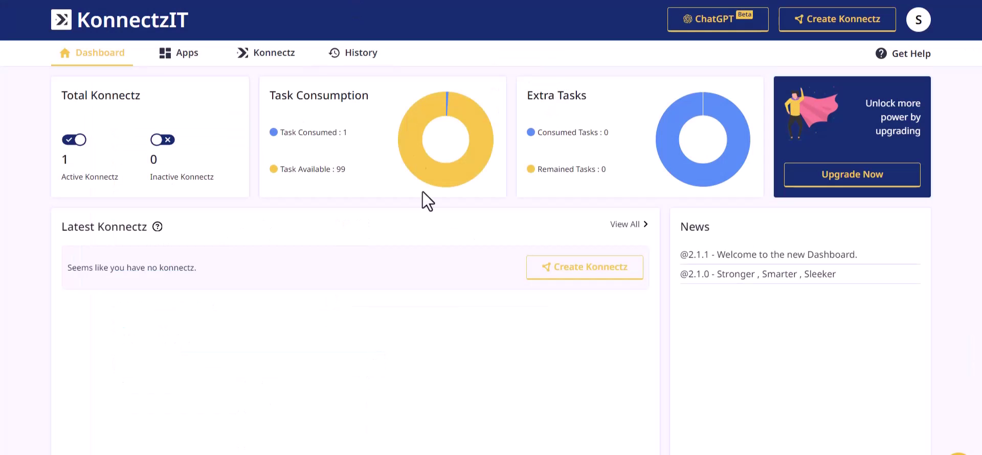
Step: Add a Webhook node to a new Konnectz, capture responses, and paste its URL as the Bit Integrations link
{"action": "left_click", "coordinate": [889, 26]}
{"action": "left_click", "coordinate": [69, 56]}
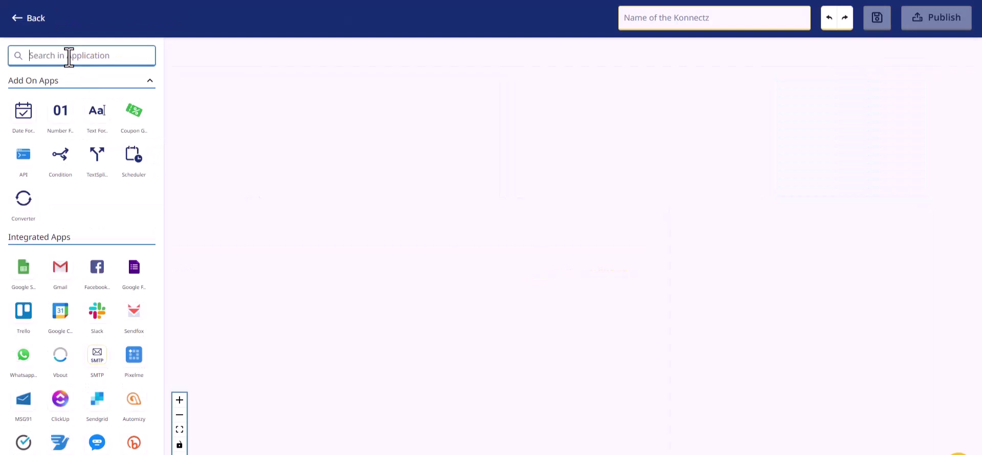
{"action": "type", "text": "web"}
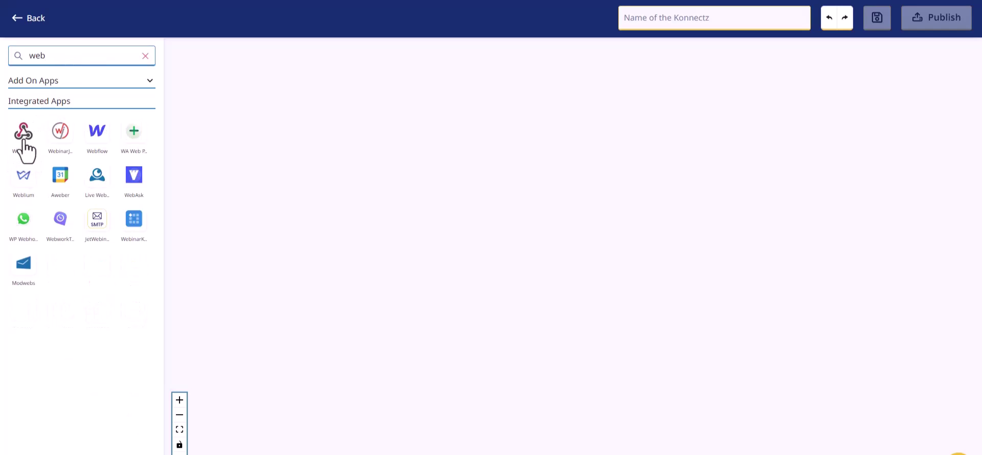
{"action": "left_click_drag", "start_coordinate": [34, 148], "coordinate": [256, 114]}
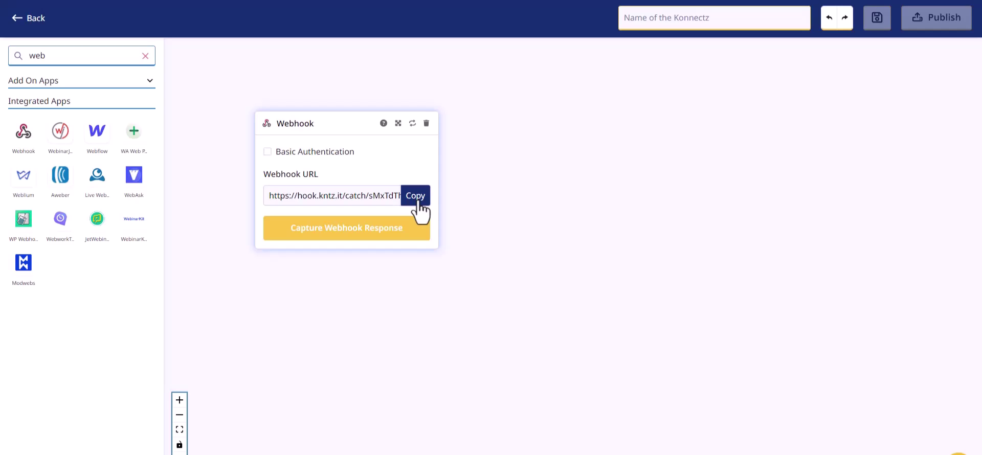
{"action": "left_click", "coordinate": [419, 202]}
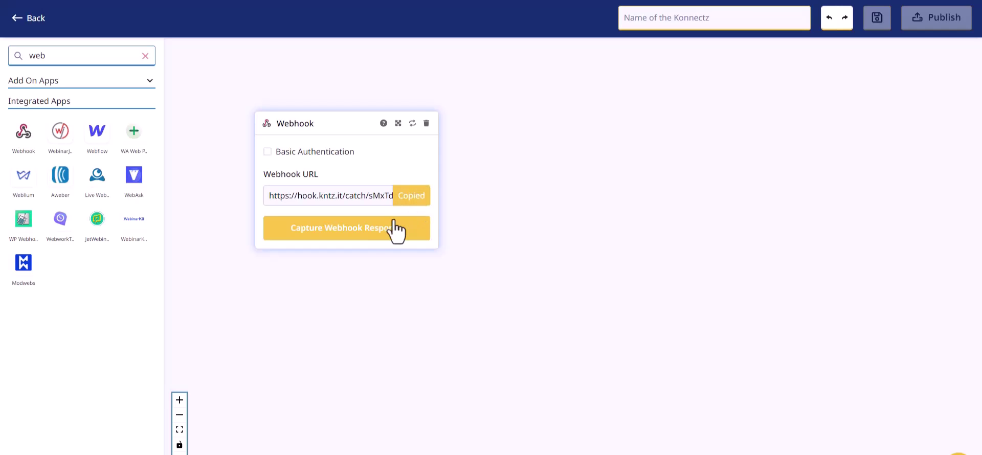
{"action": "left_click", "coordinate": [358, 234]}
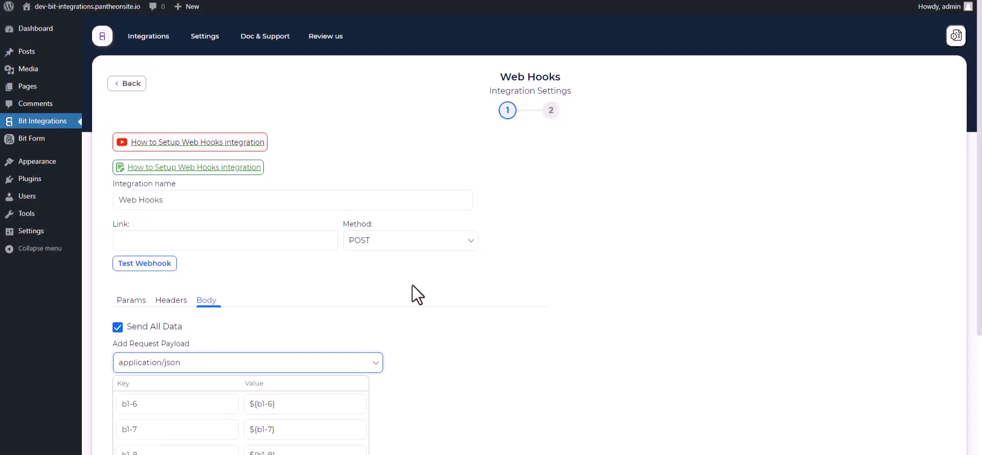
{"action": "left_click", "coordinate": [197, 243]}
{"action": "key", "text": "ctrl+v"}
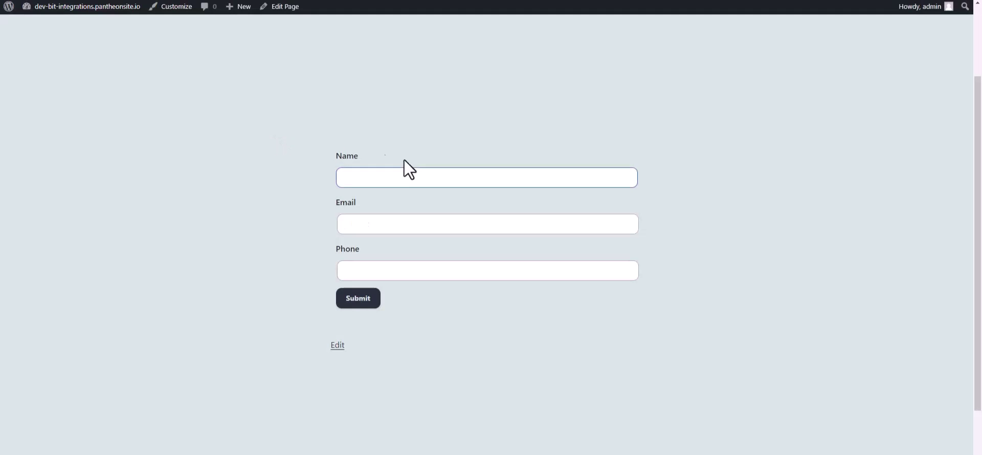
Step: Submit the Contact Us form with name 'Bit Integrations', a test email and a phone number
{"action": "left_click", "coordinate": [368, 178]}
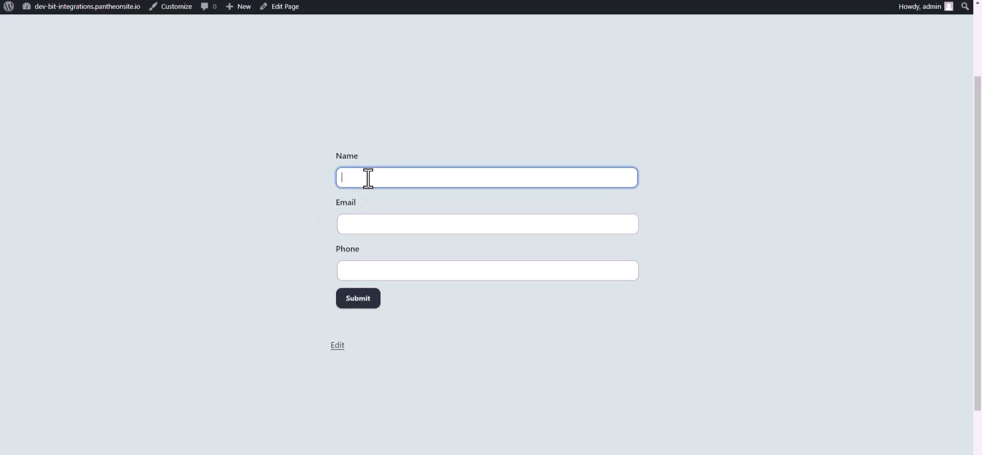
{"action": "type", "text": "Bit Integrati"}
{"action": "type", "text": "ons"}
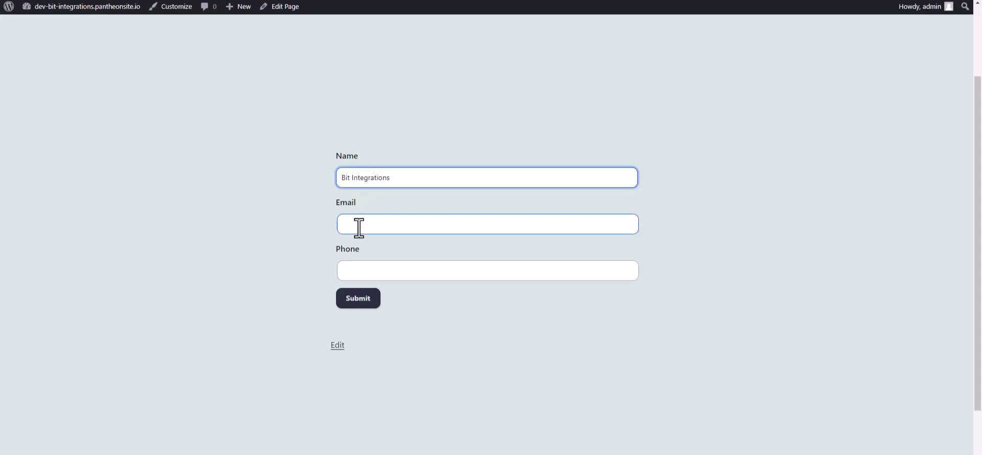
{"action": "left_click", "coordinate": [360, 225]}
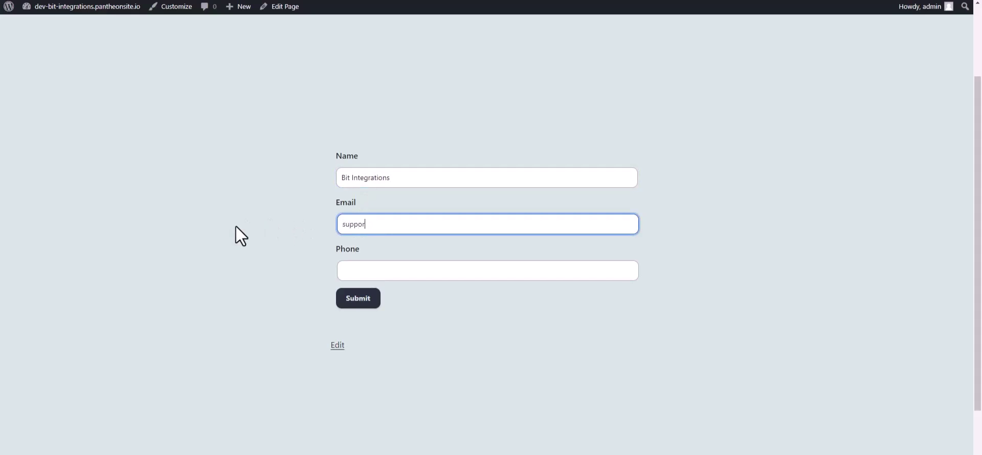
{"action": "key", "text": "Tab"}
{"action": "type", "text": "44455"}
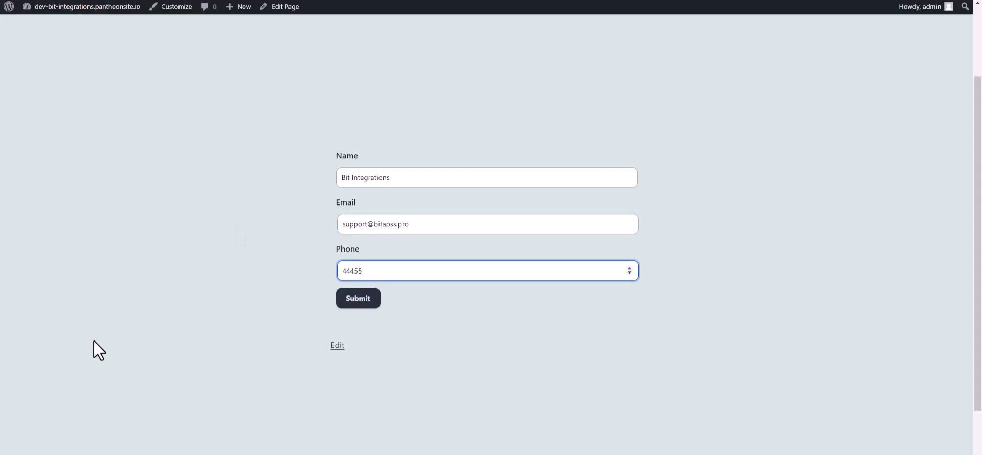
{"action": "type", "text": "5666"}
{"action": "left_click", "coordinate": [367, 301]}
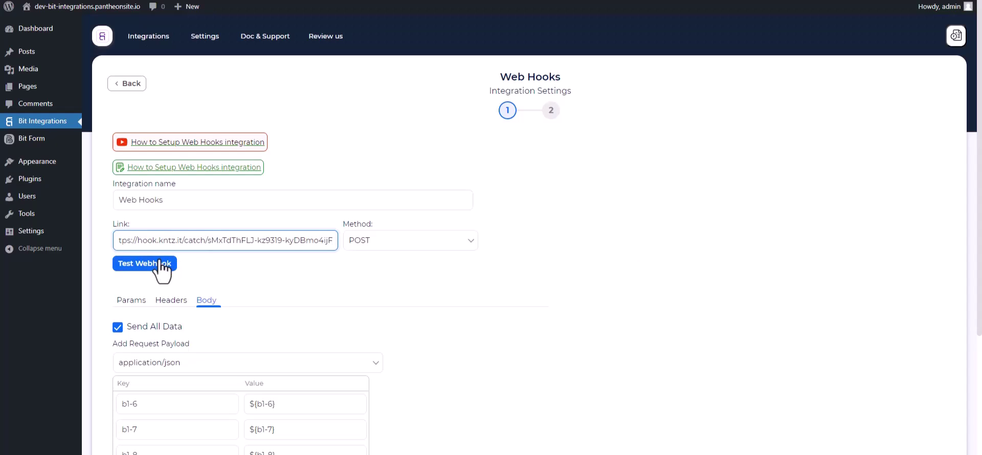
Step: Send a test request to the webhook, then finish and save the integration
{"action": "left_click", "coordinate": [159, 263]}
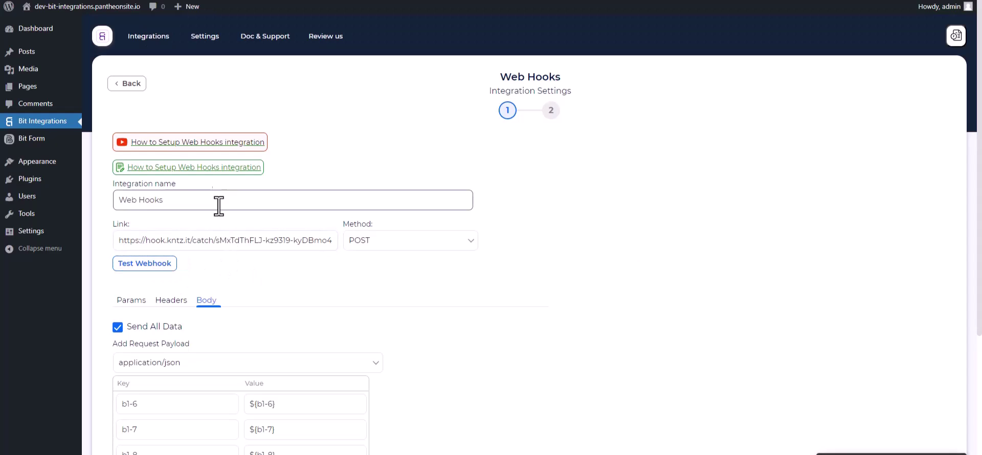
{"action": "scroll", "coordinate": [312, 286], "scroll_direction": "down", "scroll_amount": 5}
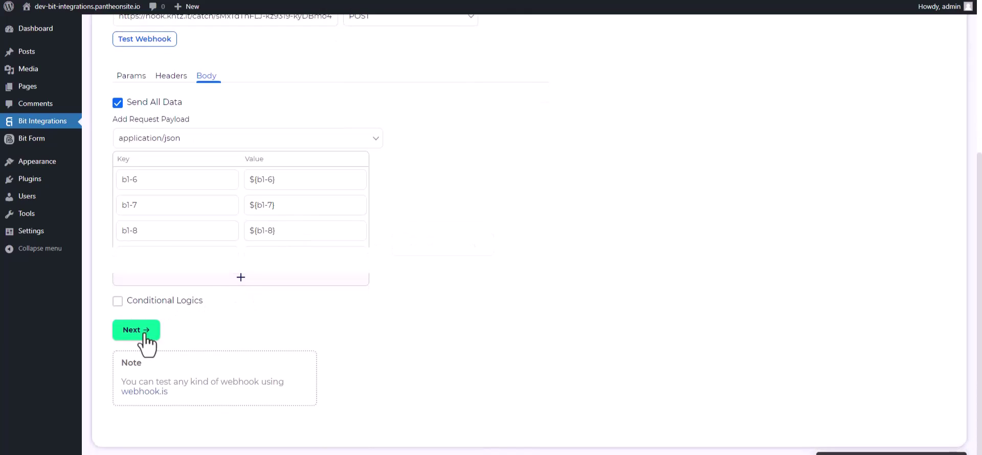
{"action": "left_click", "coordinate": [145, 332]}
{"action": "left_click", "coordinate": [535, 174]}
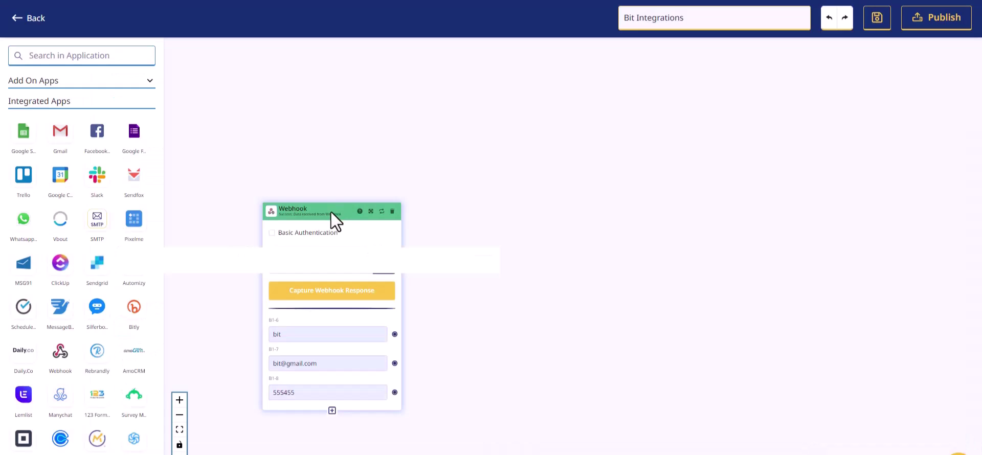
Step: Add a Mailer Lite node with the Create Or Update Subscriber action
{"action": "left_click_drag", "start_coordinate": [331, 212], "coordinate": [327, 159]}
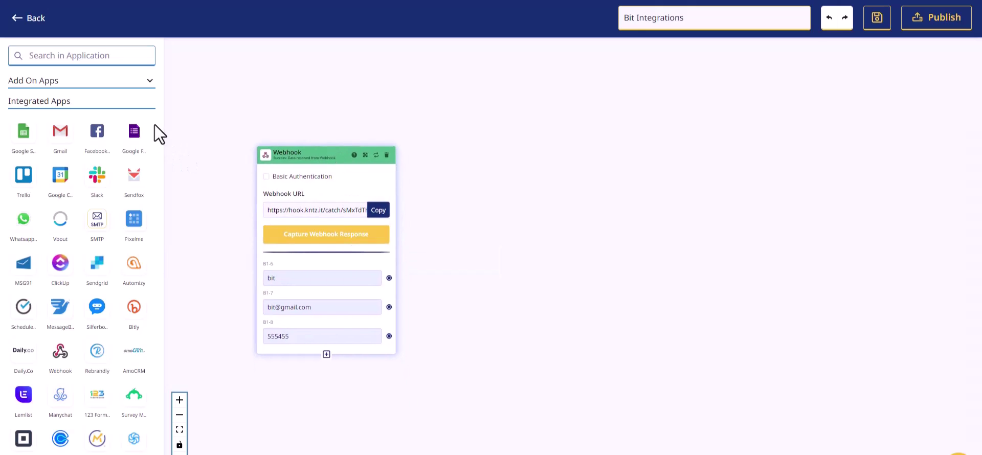
{"action": "left_click", "coordinate": [74, 54]}
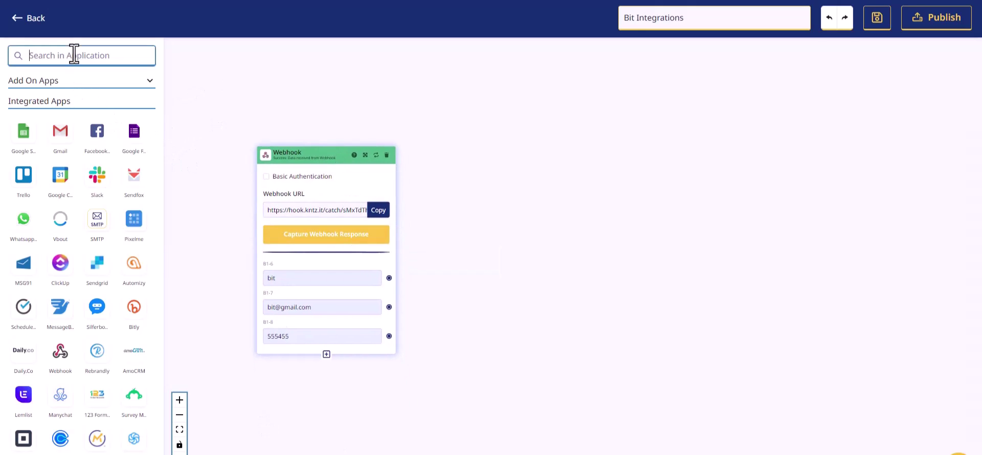
{"action": "type", "text": "maile"}
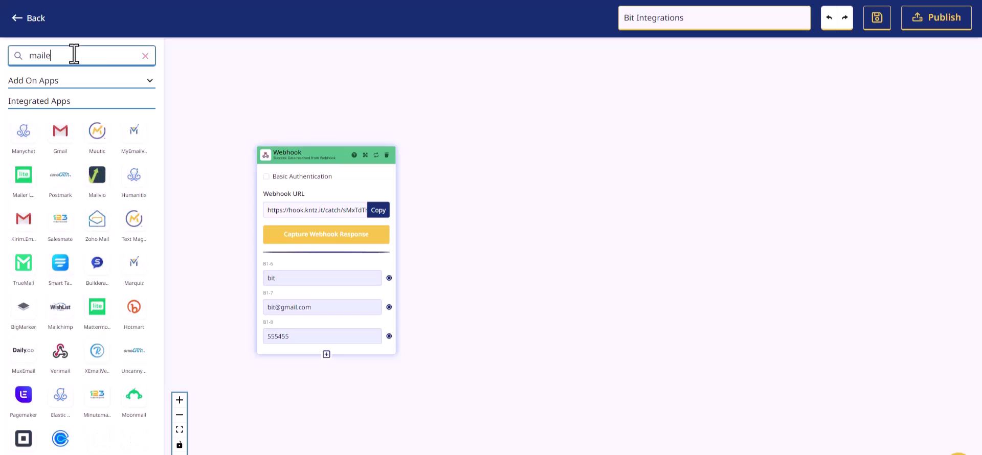
{"action": "type", "text": "r"}
{"action": "left_click", "coordinate": [26, 141]}
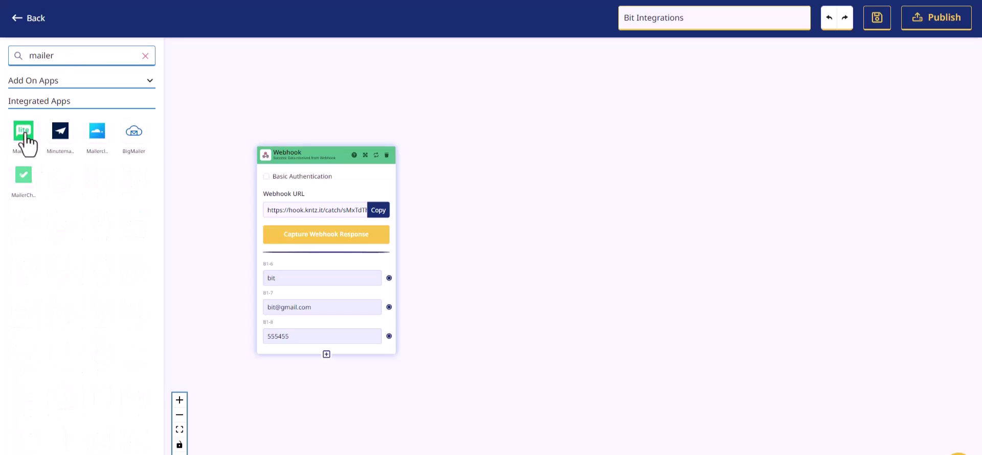
{"action": "left_click_drag", "start_coordinate": [29, 143], "coordinate": [523, 197]}
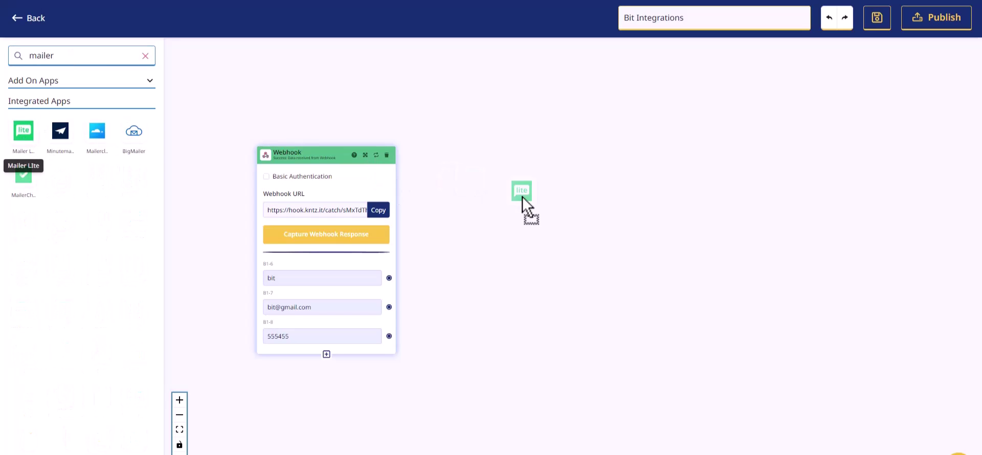
{"action": "left_click", "coordinate": [543, 241]}
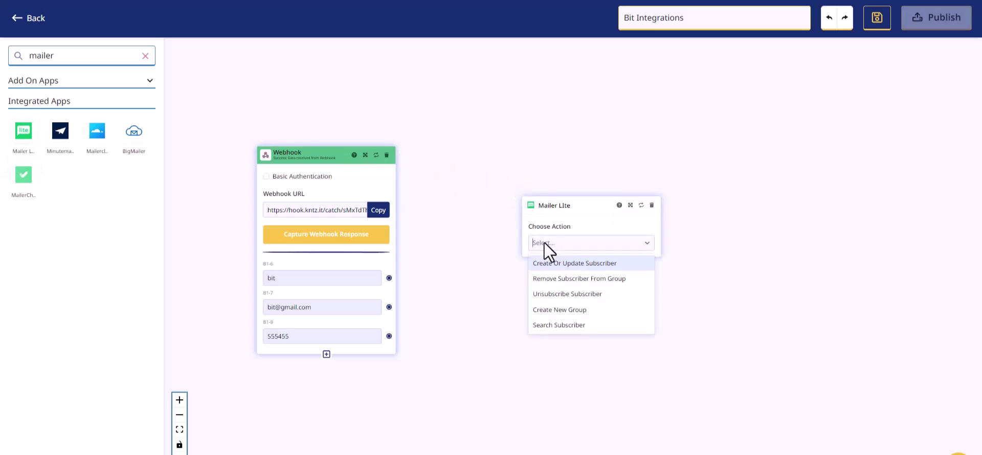
{"action": "left_click", "coordinate": [561, 268]}
Step: Choose the first Mailer Lite account, a subscriber group and Active status
{"action": "left_click", "coordinate": [549, 281]}
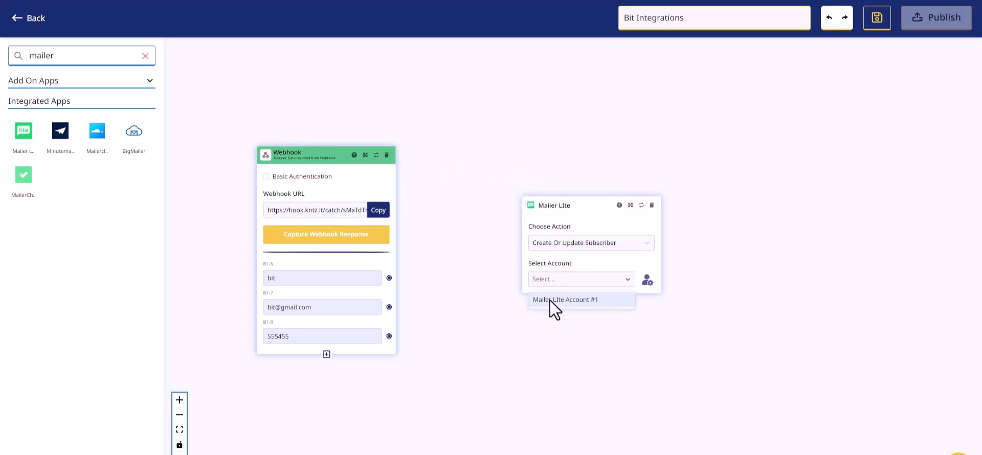
{"action": "left_click", "coordinate": [551, 300]}
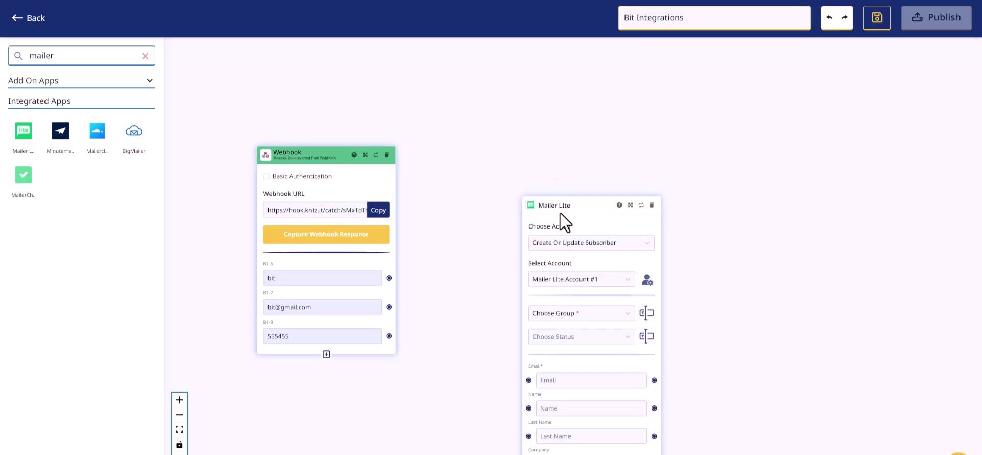
{"action": "mouse_move", "coordinate": [560, 207]}
{"action": "left_mouse_down"}
{"action": "mouse_move", "coordinate": [502, 137]}
{"action": "mouse_move", "coordinate": [502, 117]}
{"action": "left_mouse_up"}
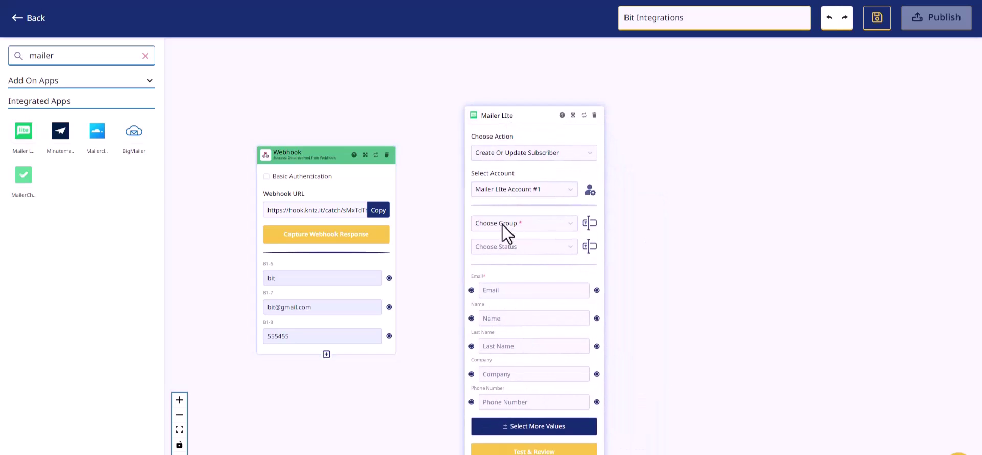
{"action": "left_click", "coordinate": [517, 226]}
{"action": "left_click", "coordinate": [512, 245]}
{"action": "left_click", "coordinate": [493, 268]}
{"action": "left_click_drag", "start_coordinate": [498, 127], "coordinate": [498, 99]}
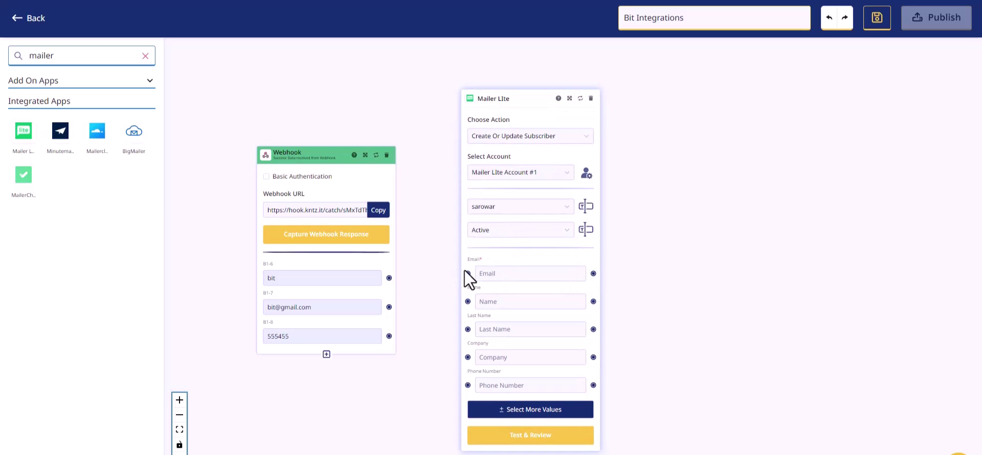
{"action": "left_click_drag", "start_coordinate": [464, 270], "coordinate": [389, 295]}
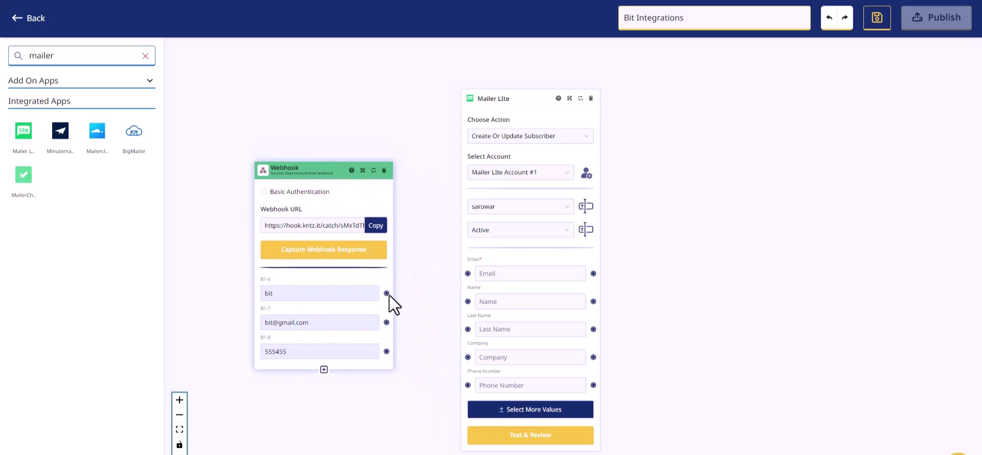
Step: Map the webhook's name, email and phone values to the Mailer Lite Name, Email and Phone Number fields
{"action": "left_click_drag", "start_coordinate": [387, 294], "coordinate": [467, 301]}
{"action": "left_click_drag", "start_coordinate": [387, 323], "coordinate": [467, 274]}
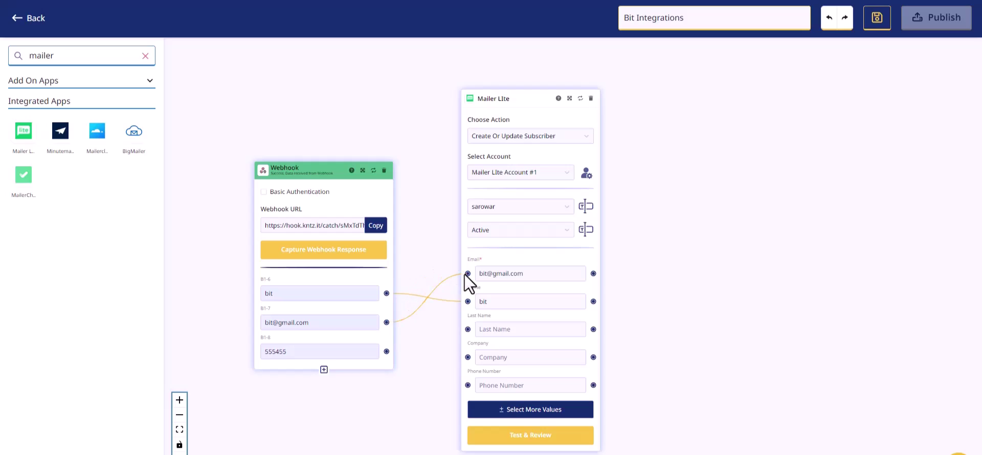
{"action": "left_click_drag", "start_coordinate": [387, 353], "coordinate": [465, 385]}
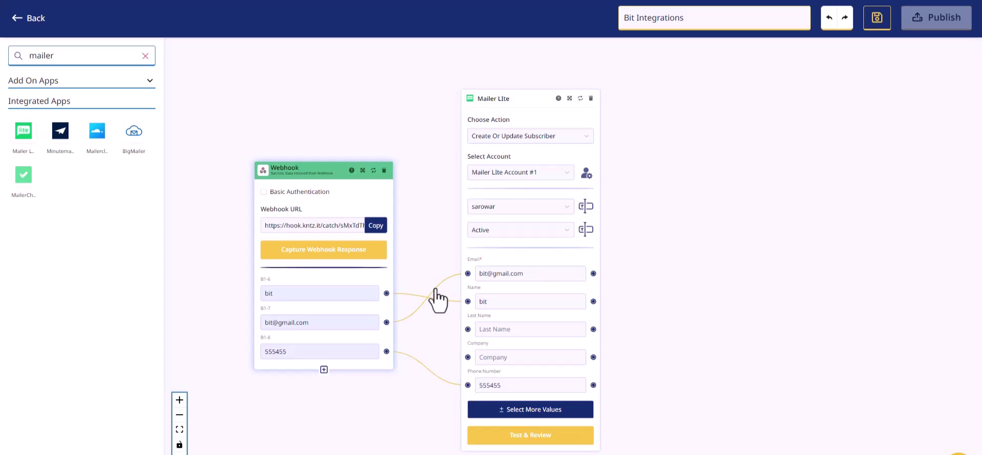
Step: Run Test & Review to Mailer Lite and publish the Konnectz
{"action": "left_click", "coordinate": [532, 439]}
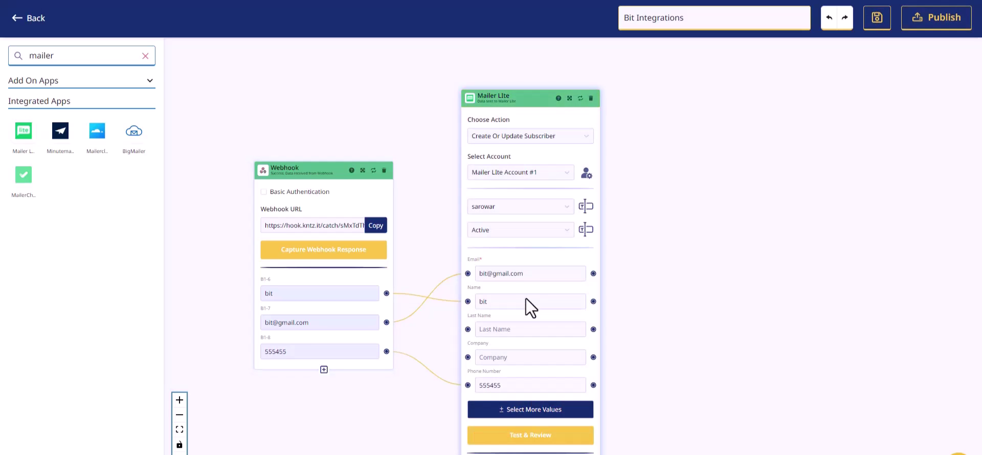
{"action": "scroll", "coordinate": [640, 330], "scroll_direction": "down", "scroll_amount": 2}
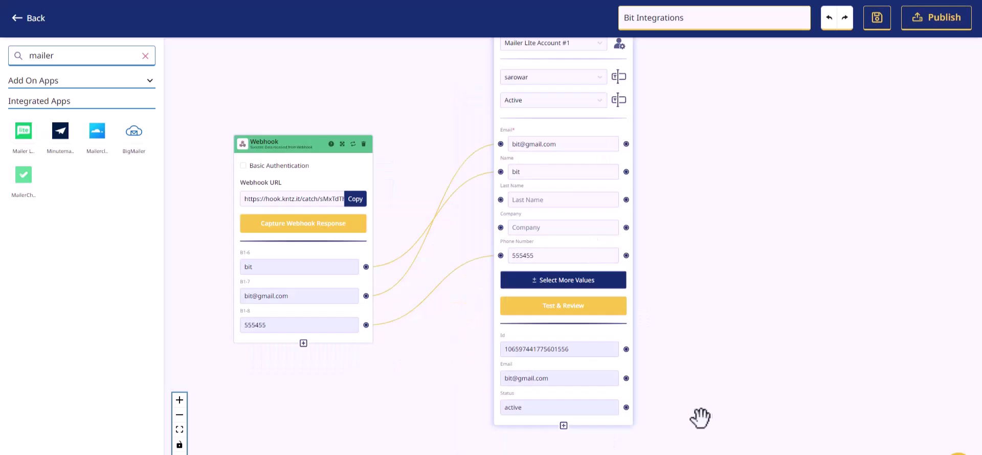
{"action": "left_click", "coordinate": [923, 20]}
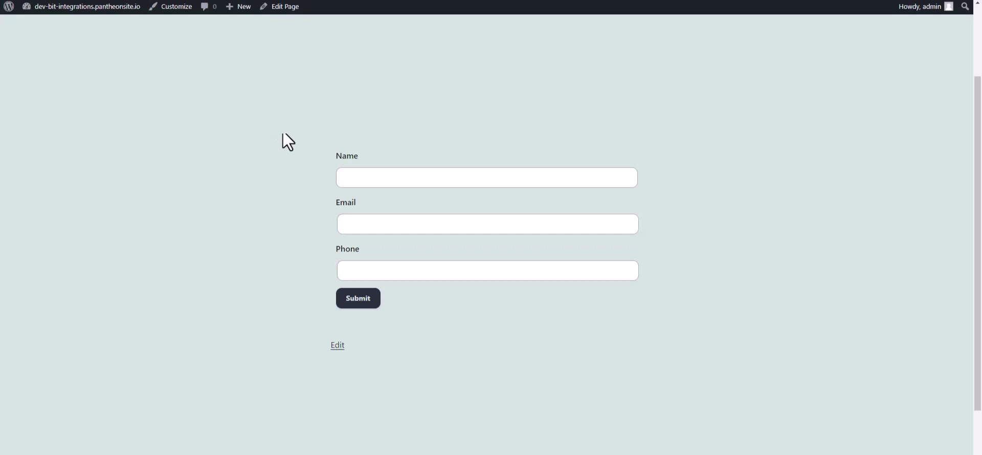
Step: Submit a fresh test entry with name 'Bit Integration', a test email and a phone number
{"action": "left_click", "coordinate": [369, 178]}
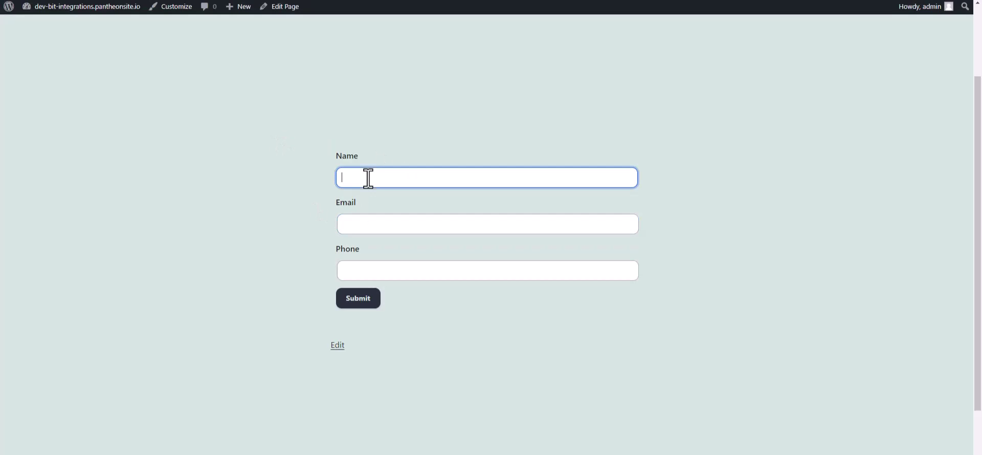
{"action": "type", "text": "Bit In"}
{"action": "type", "text": "tegrations"}
{"action": "left_click", "coordinate": [359, 226]}
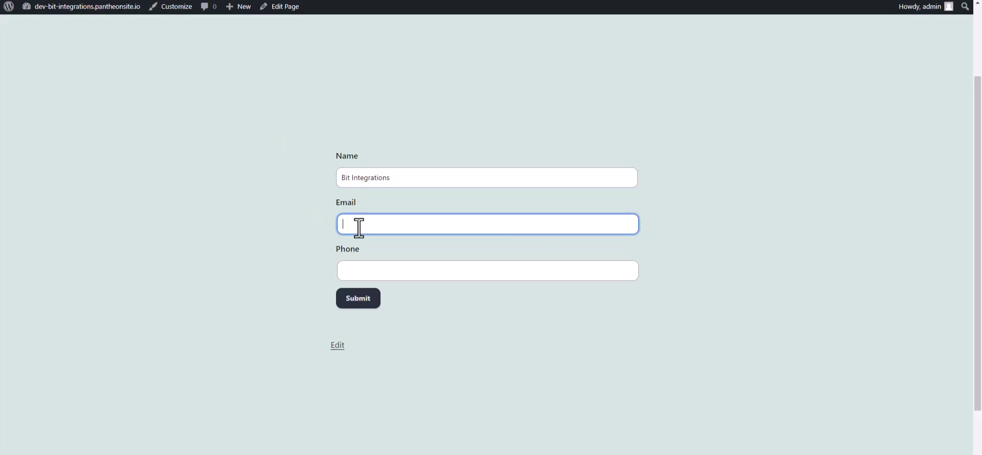
{"action": "key", "text": "Tab"}
{"action": "type", "text": "444555"}
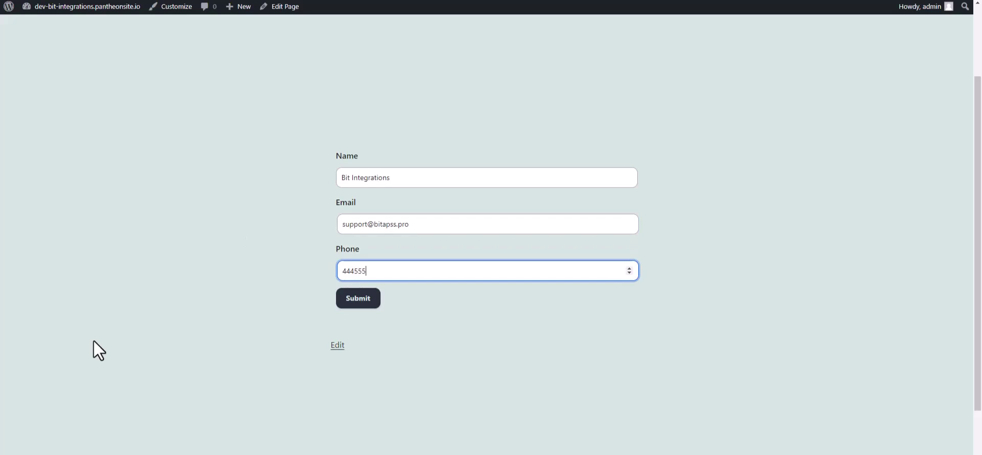
{"action": "type", "text": "666"}
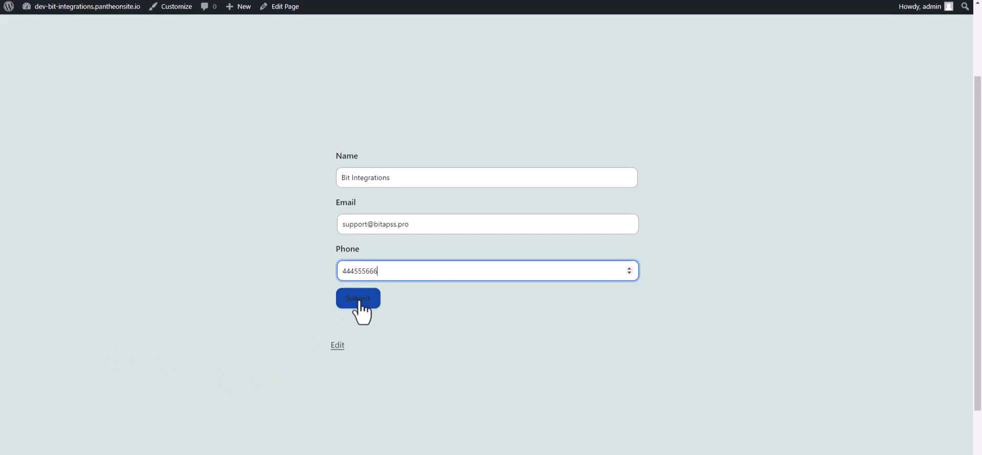
{"action": "left_click", "coordinate": [369, 301]}
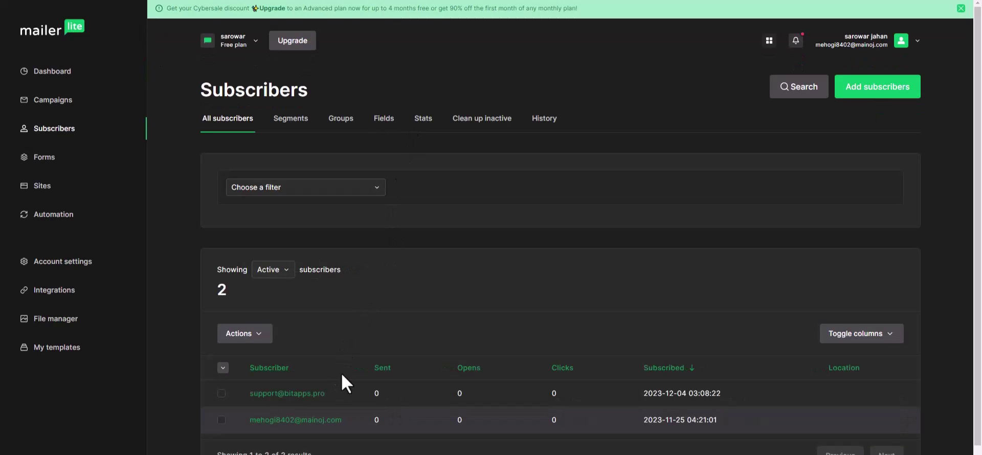
Step: Open the new subscriber's MailerLite profile and review its status, name and phone details
{"action": "scroll", "coordinate": [342, 374], "scroll_direction": "down", "scroll_amount": 1}
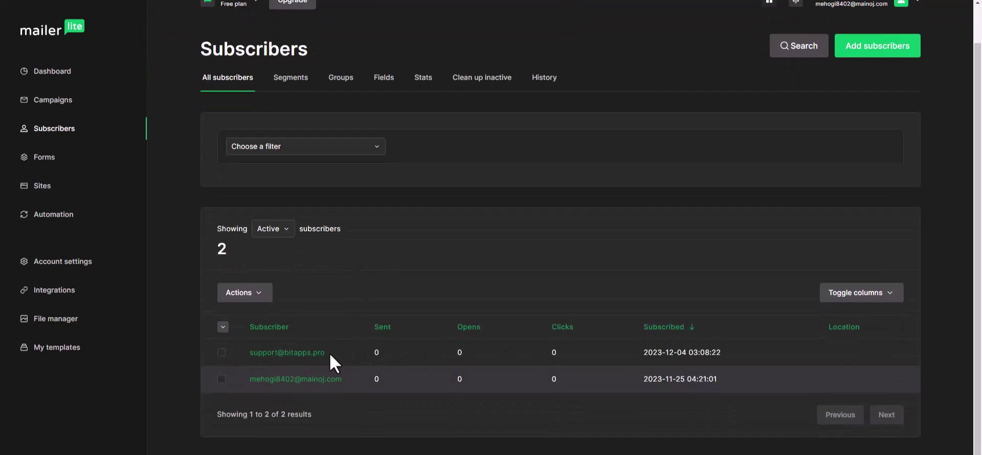
{"action": "left_click", "coordinate": [287, 353]}
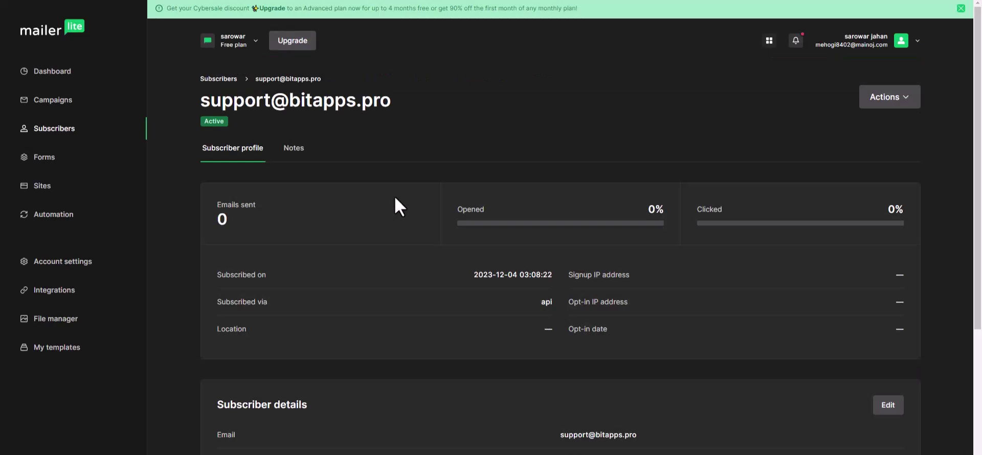
{"action": "scroll", "coordinate": [445, 235], "scroll_direction": "down", "scroll_amount": 3}
{"action": "scroll", "coordinate": [453, 239], "scroll_direction": "down", "scroll_amount": 1}
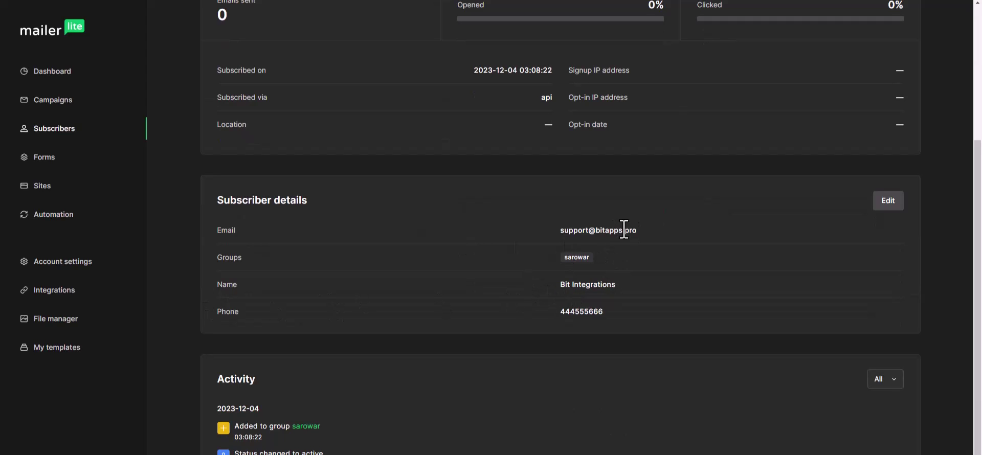
{"action": "scroll", "coordinate": [465, 301], "scroll_direction": "up", "scroll_amount": 5}
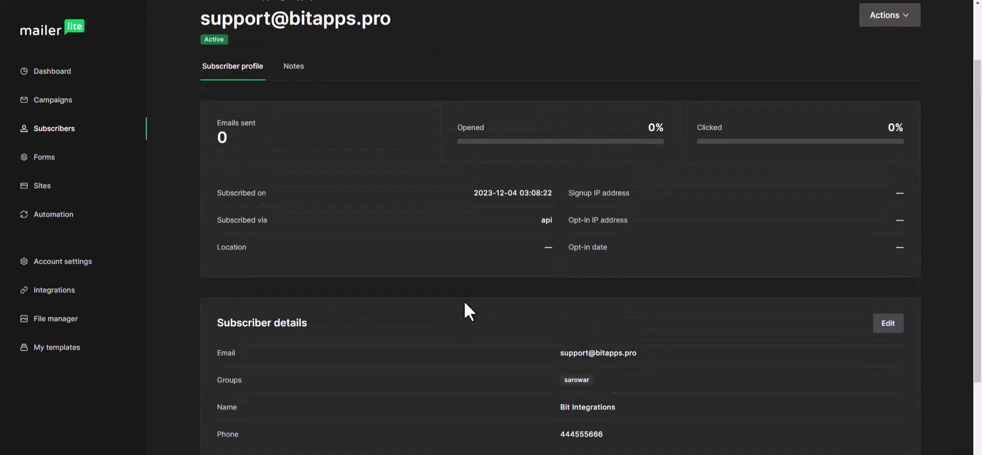